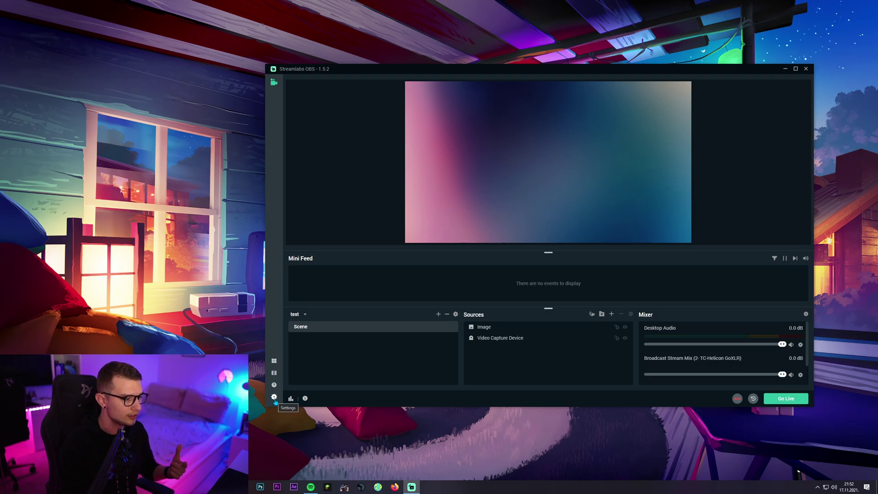
Open Streamlabs OBS Settings from the gear icon in the left sidebar.
left_click(274, 398)
left_click(433, 206)
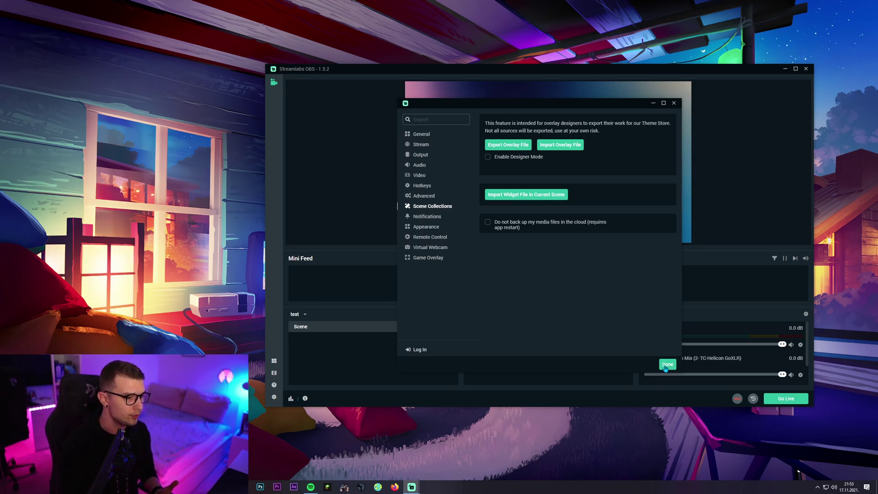
Close Settings and go through %appdata% in Explorer into the slobs-client folder.
left_click(667, 364)
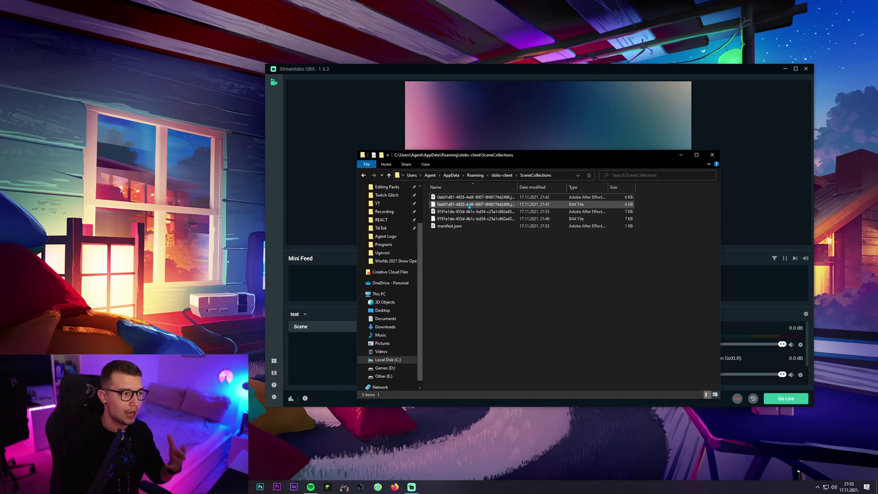
left_click(562, 176)
type("%appdata%")
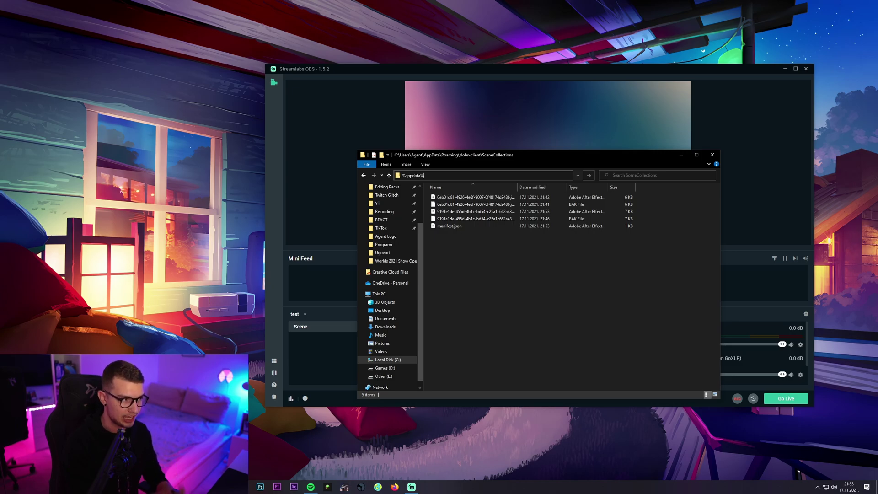
key("Return")
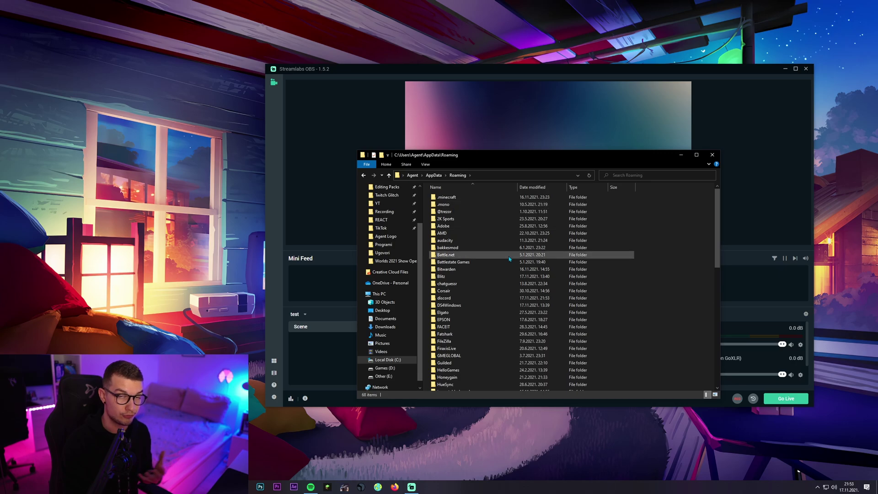
scroll(457, 305, "down", 7)
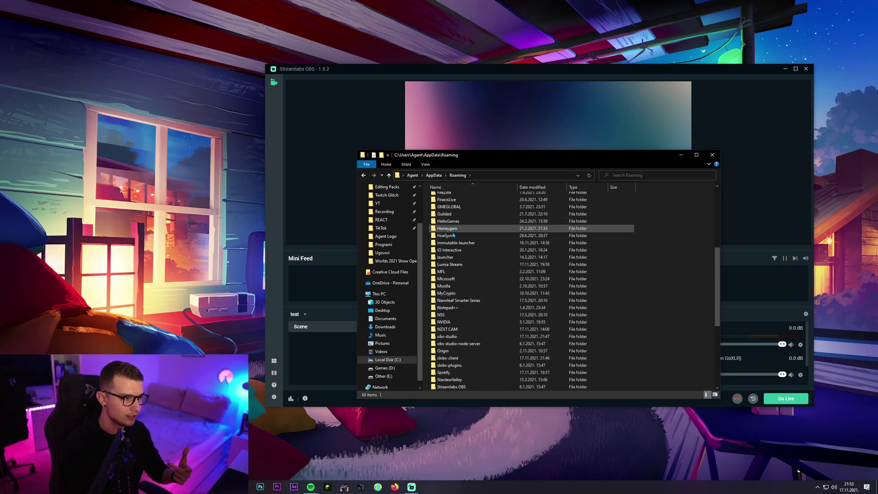
scroll(467, 299, "down", 5)
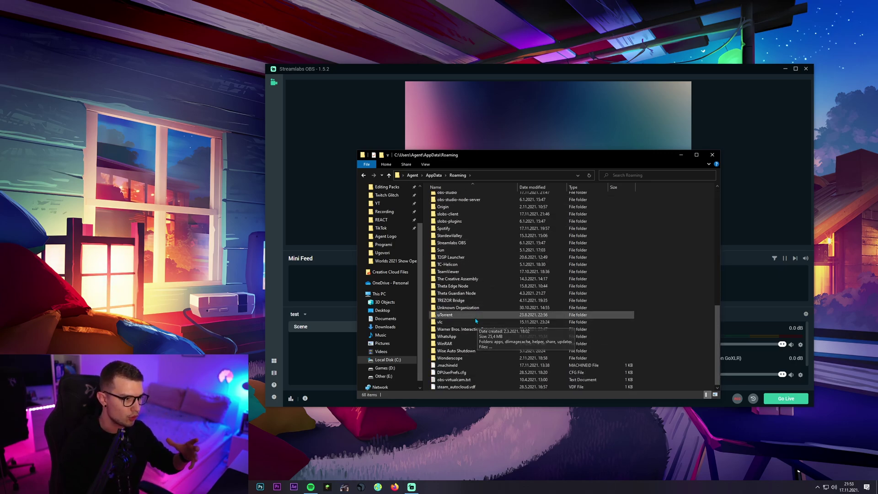
scroll(466, 292, "up", 1)
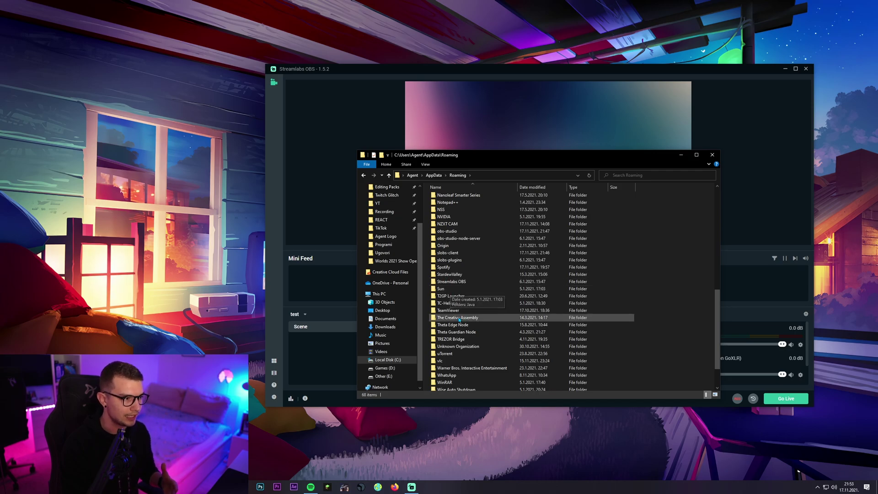
key("s")
scroll(453, 303, "down", 2)
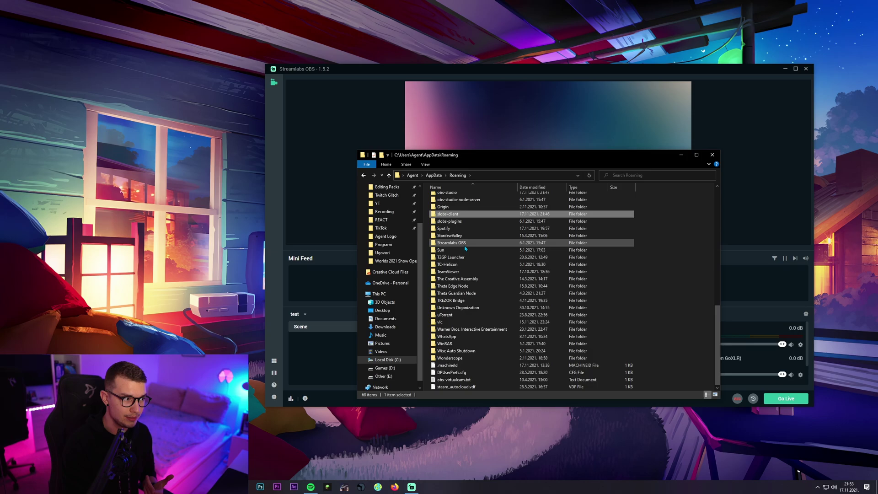
double_click(458, 216)
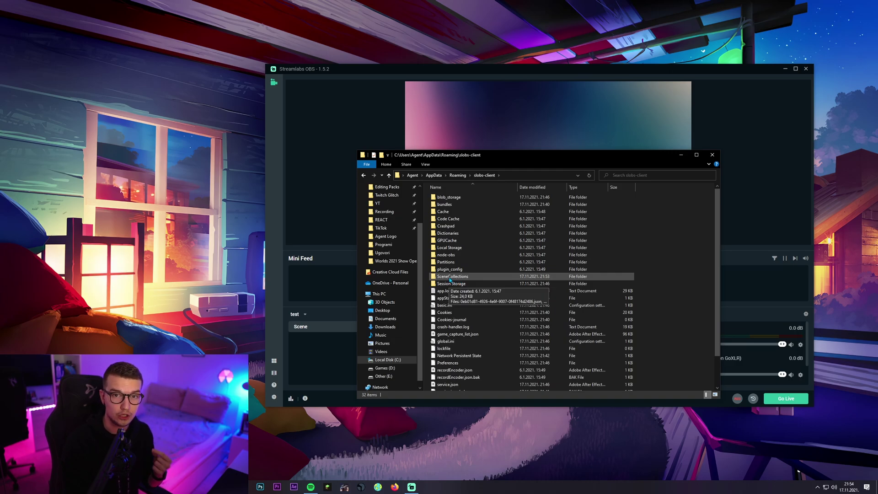
Enter SceneCollections and check the backup collection file's Properties.
double_click(443, 277)
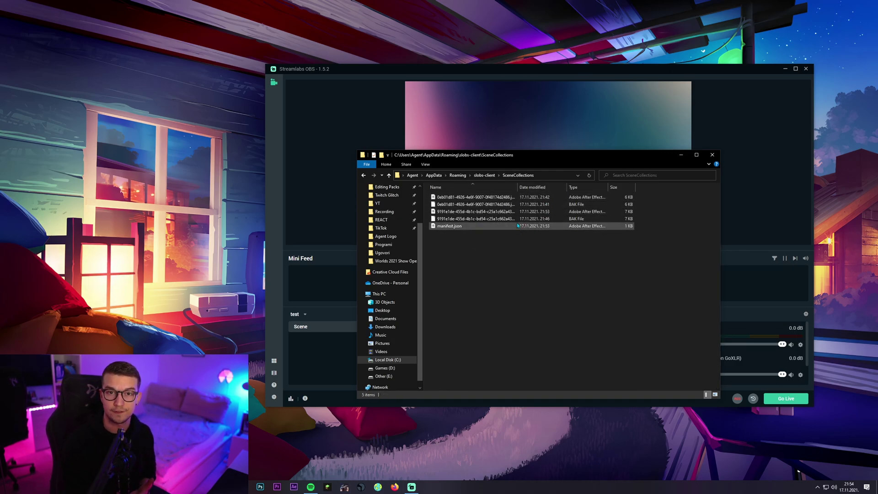
right_click(501, 199)
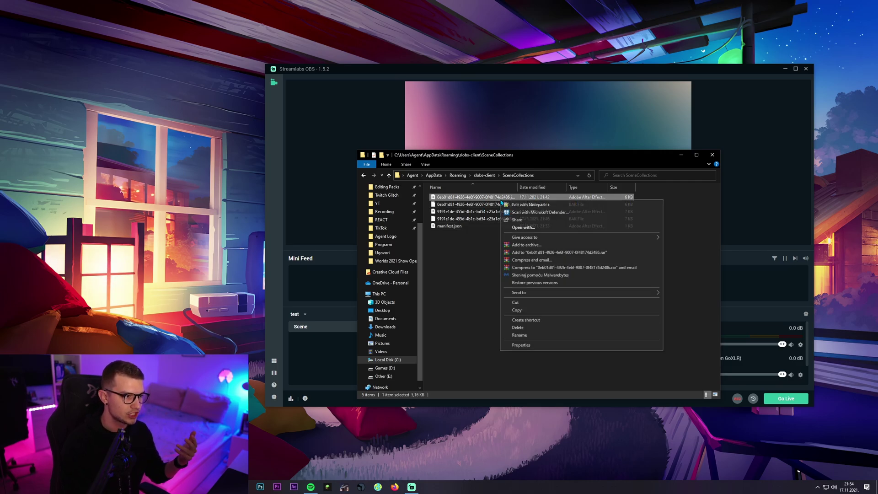
key("Escape")
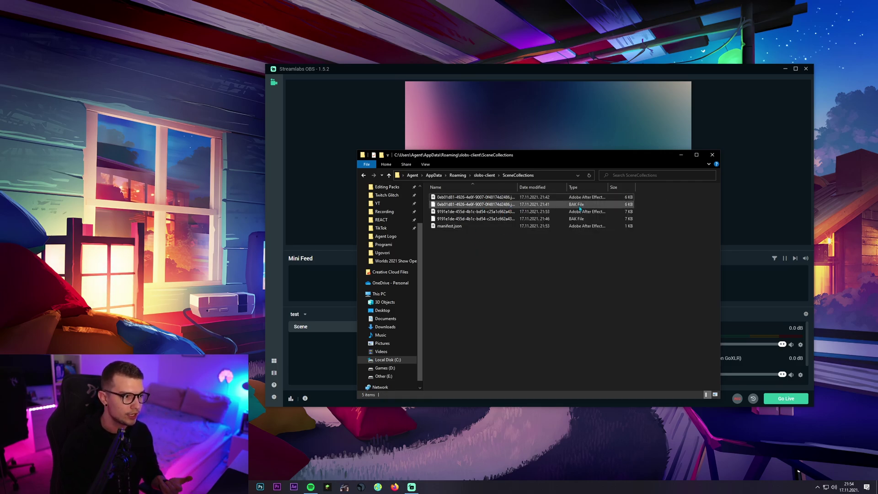
right_click(505, 206)
left_click(531, 351)
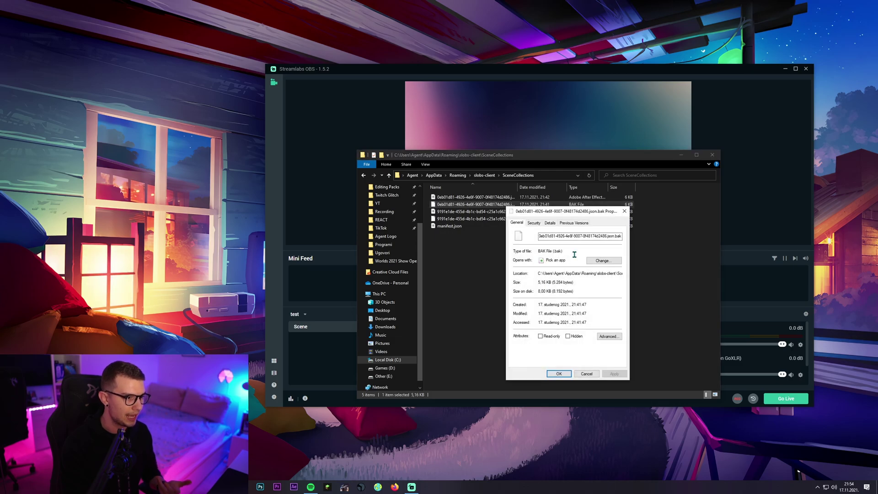
left_click(622, 213)
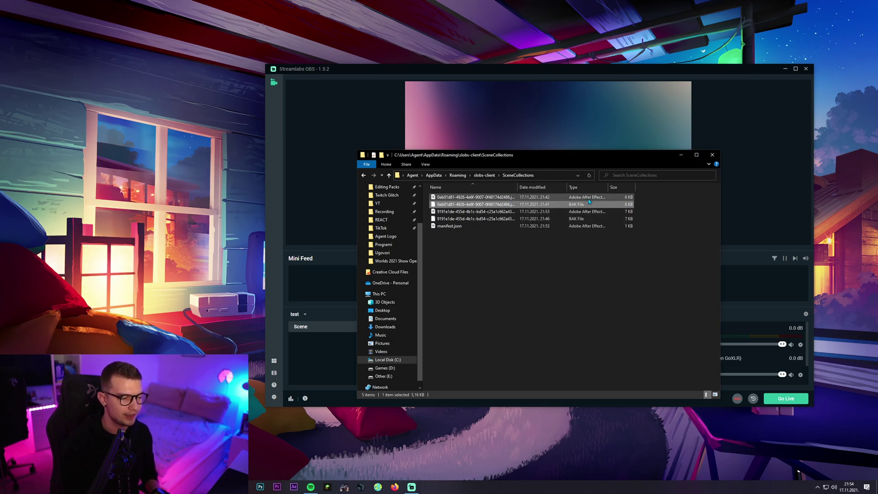
Review combined Properties of both scene collection JSON files, then clear the selection.
left_click(509, 214, "ctrl")
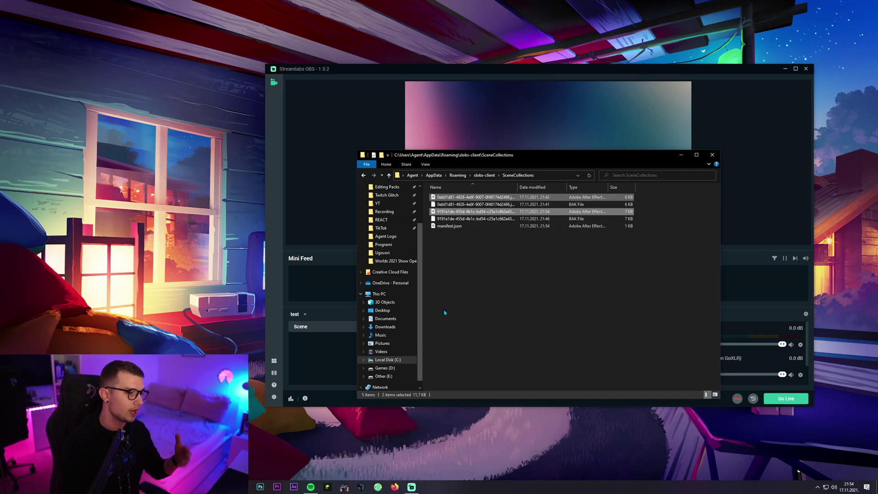
right_click(501, 198)
left_click(540, 328)
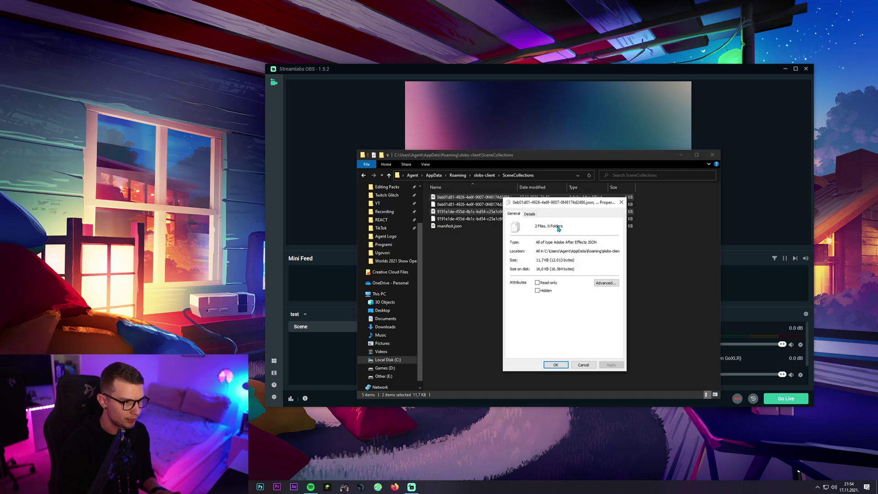
left_click(622, 204)
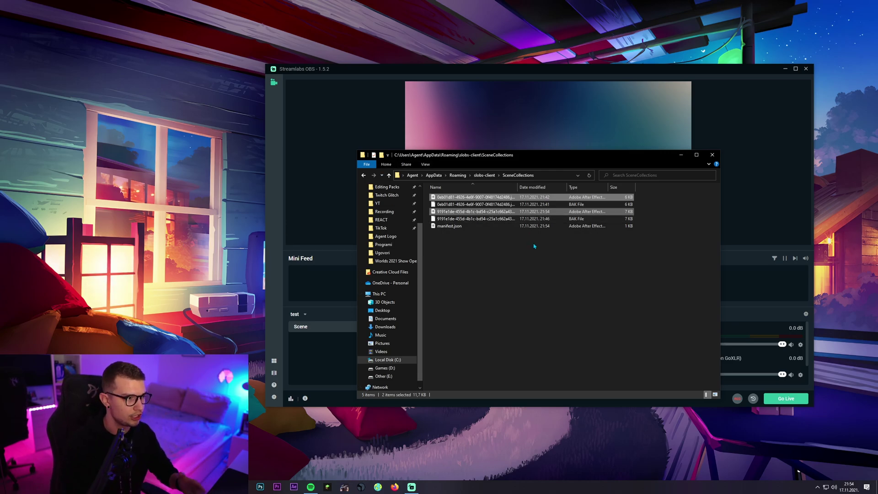
left_click(538, 257)
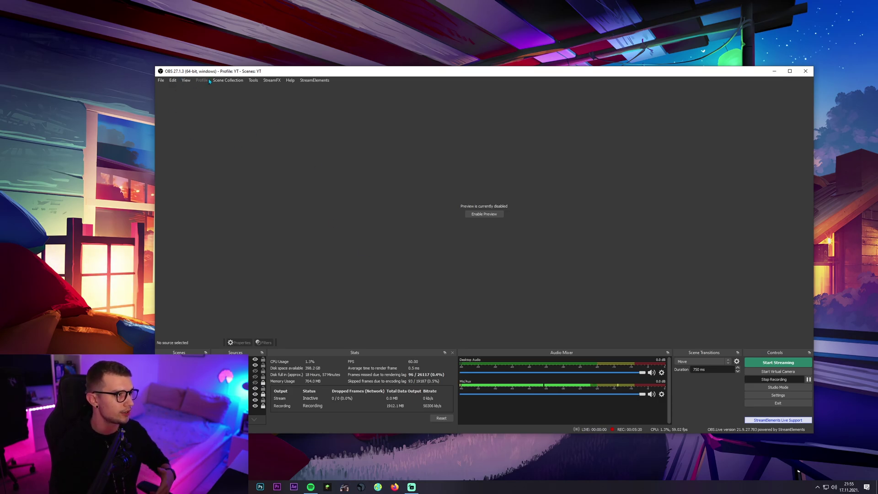
Open Scene Collection > Import and move the importer dialog slightly higher.
left_click(228, 80)
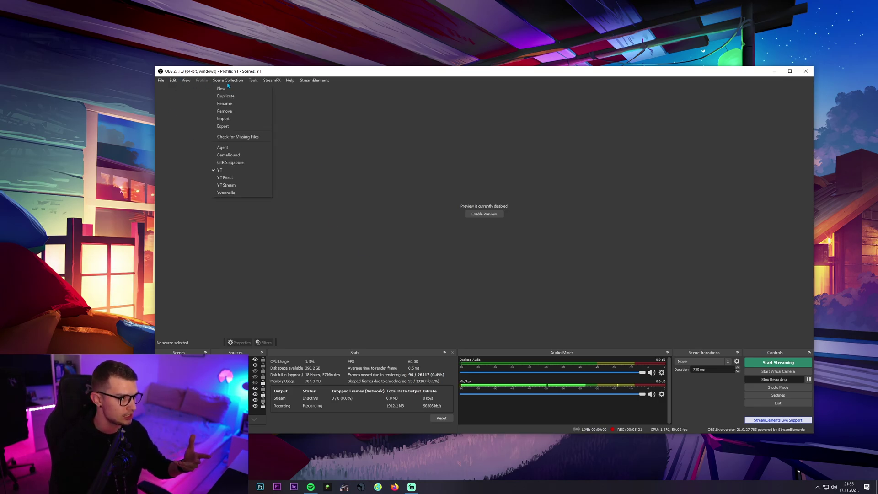
left_click(232, 120)
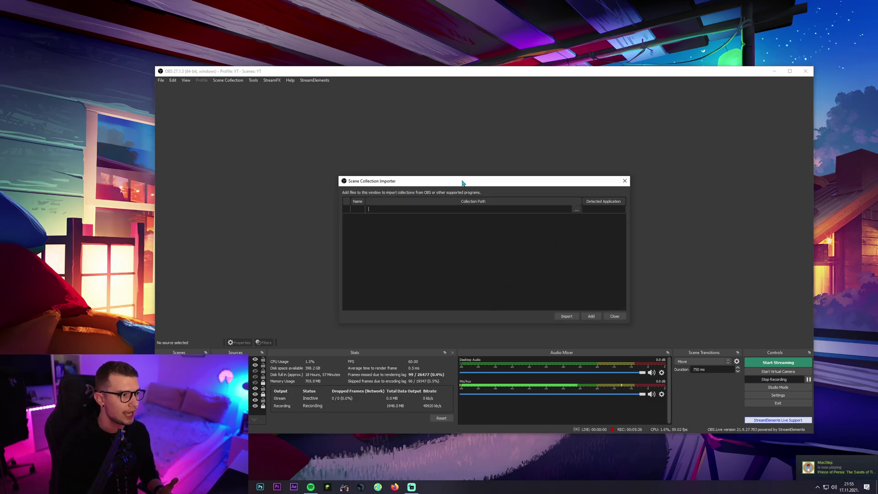
left_click_drag(462, 183, 466, 170)
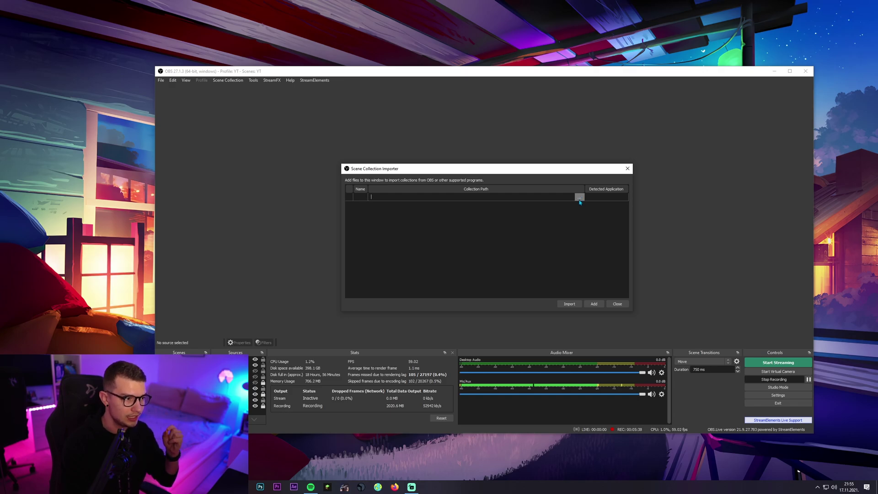
Browse via %appdata% to slobs-client\SceneCollections and add the first collection JSON file.
left_click(579, 198)
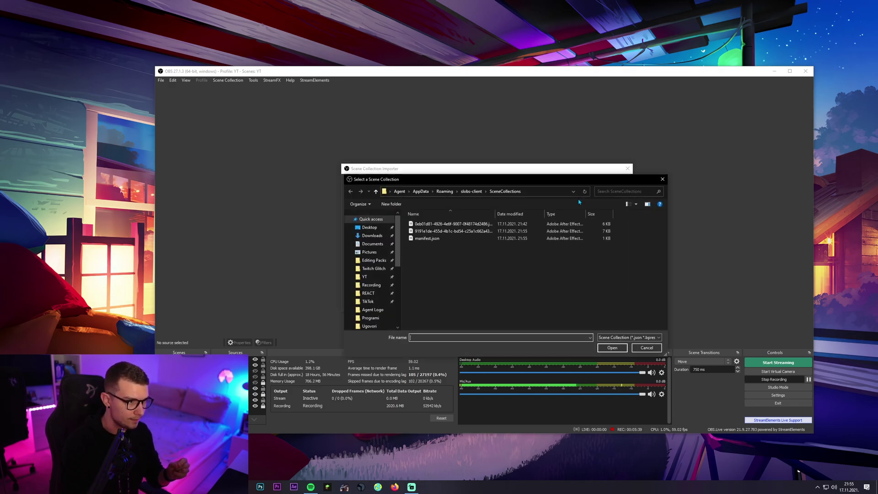
left_click(545, 192)
key("BackSpace")
type("%appda")
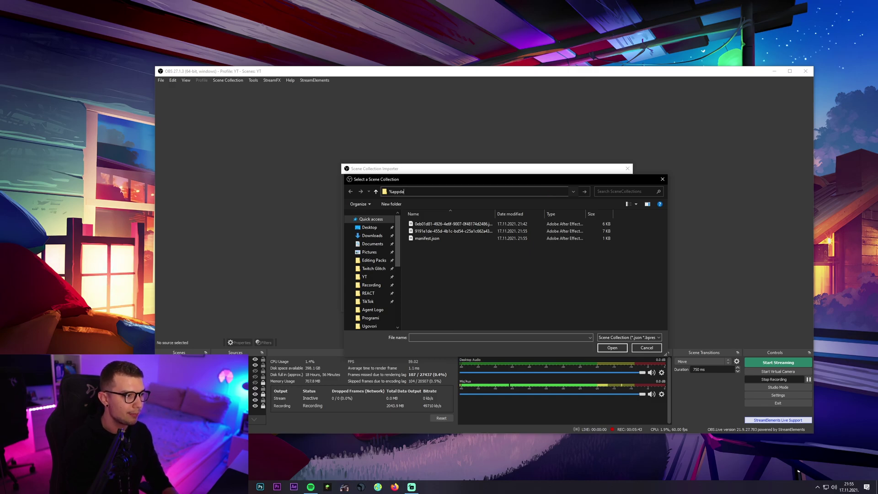
type("ta%")
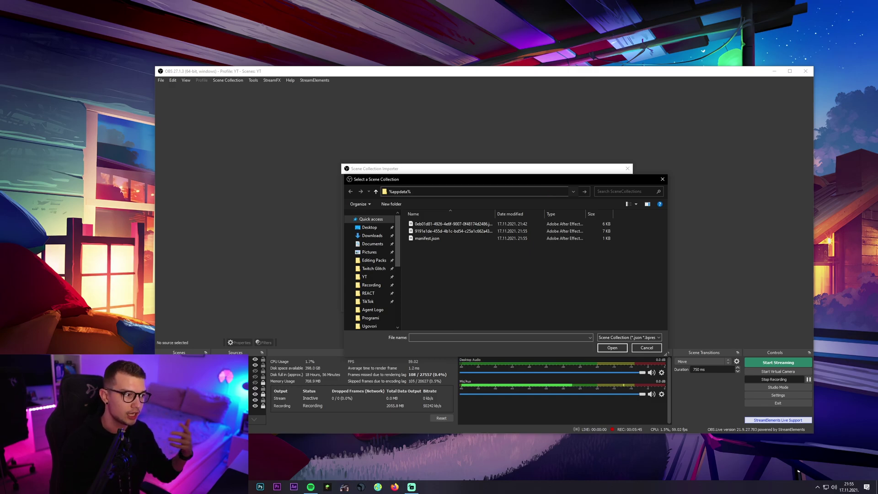
key("Return")
scroll(420, 310, "down", 5)
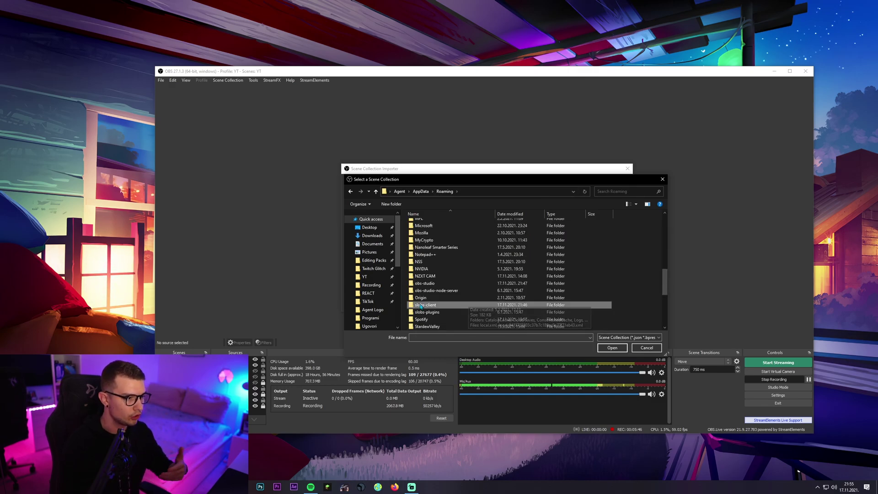
double_click(421, 307)
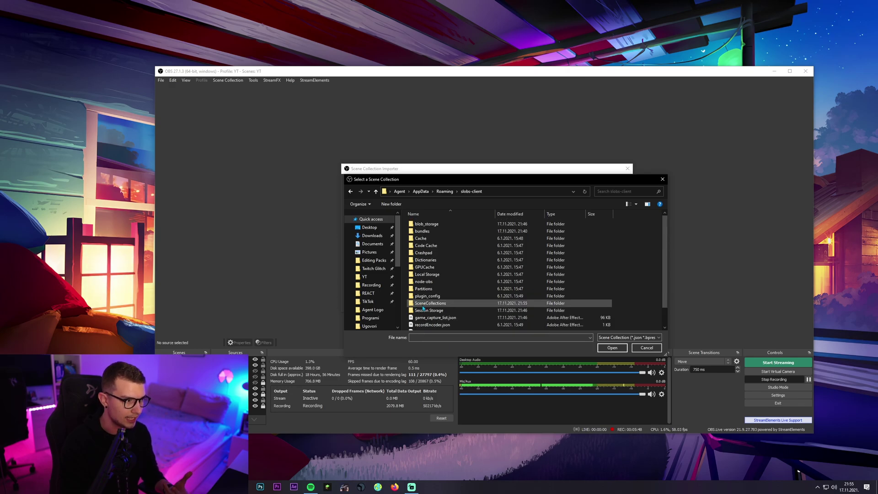
double_click(431, 302)
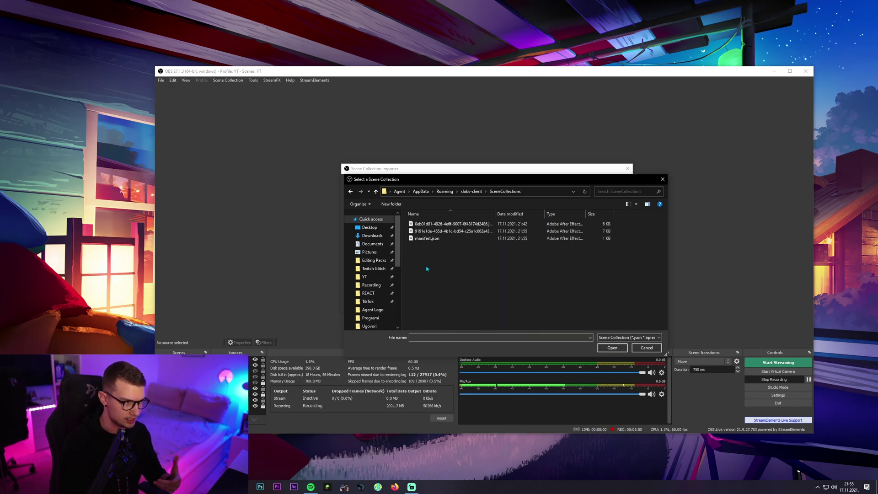
left_click(433, 224)
left_click(482, 230, "shift")
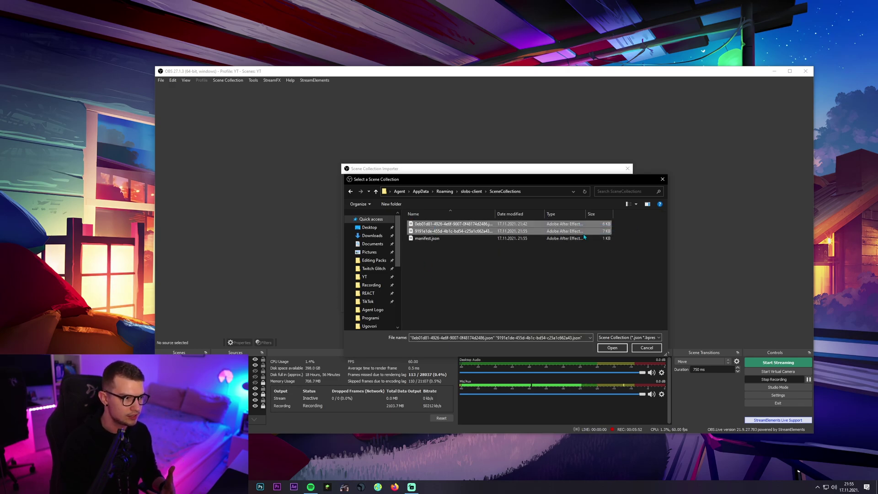
left_click(497, 257)
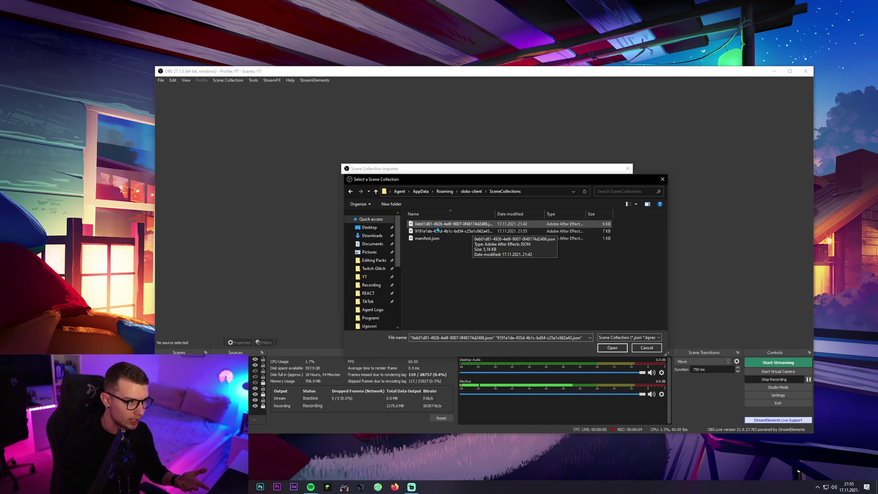
double_click(443, 228)
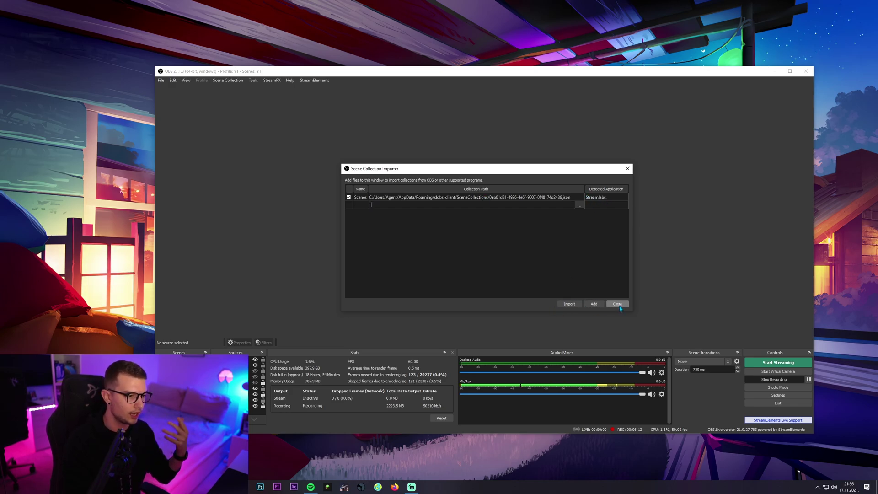
Close the importer, then dismiss the Scene Collection list without switching collections.
left_click(618, 304)
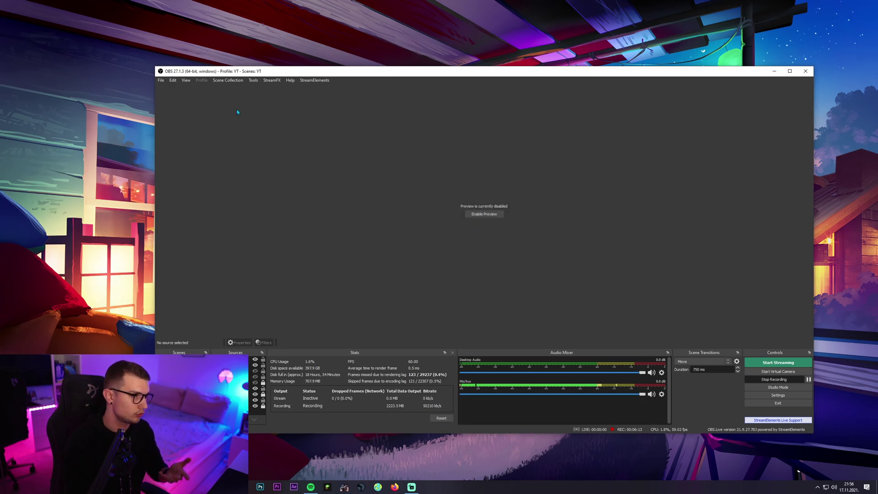
left_click(230, 81)
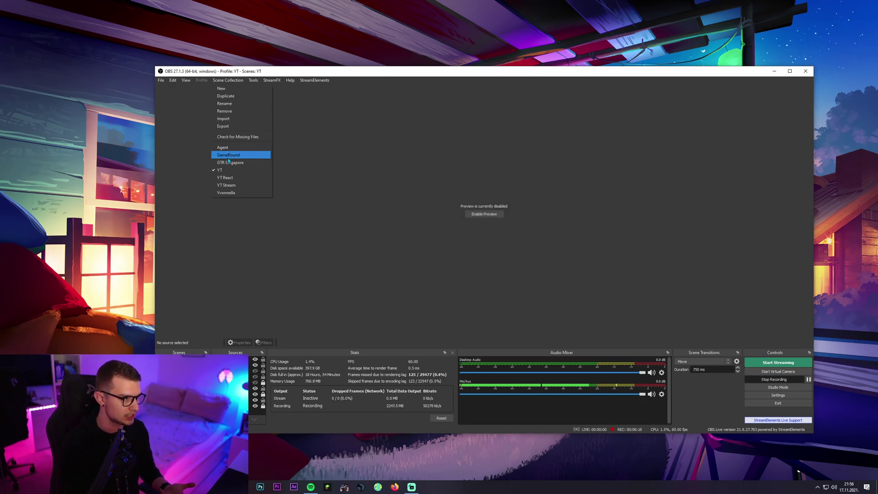
left_click(245, 250)
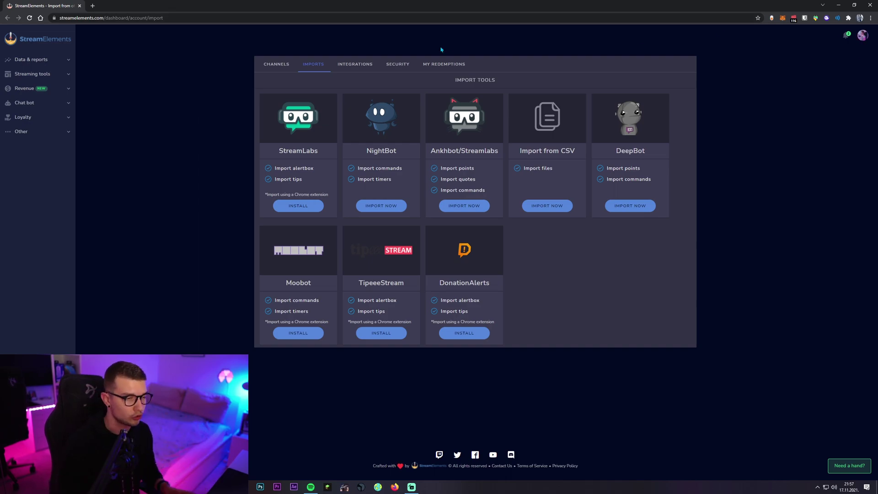
Look over the avatar menu's Import > Channels options and the Ankhbot/Streamlabs tool title.
left_click(863, 37)
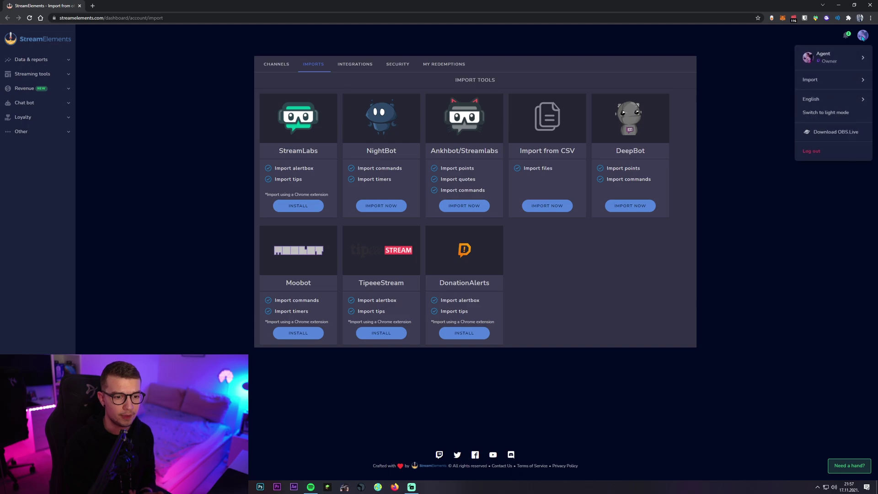
left_click(813, 81)
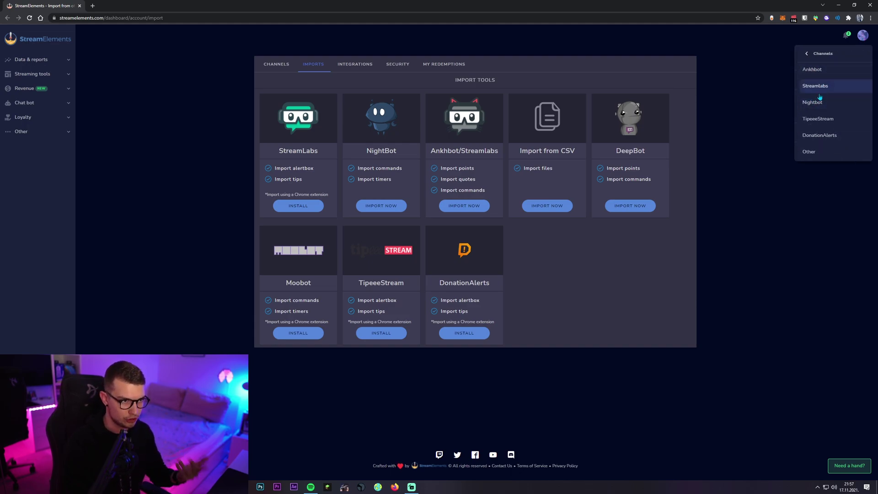
left_click(814, 105)
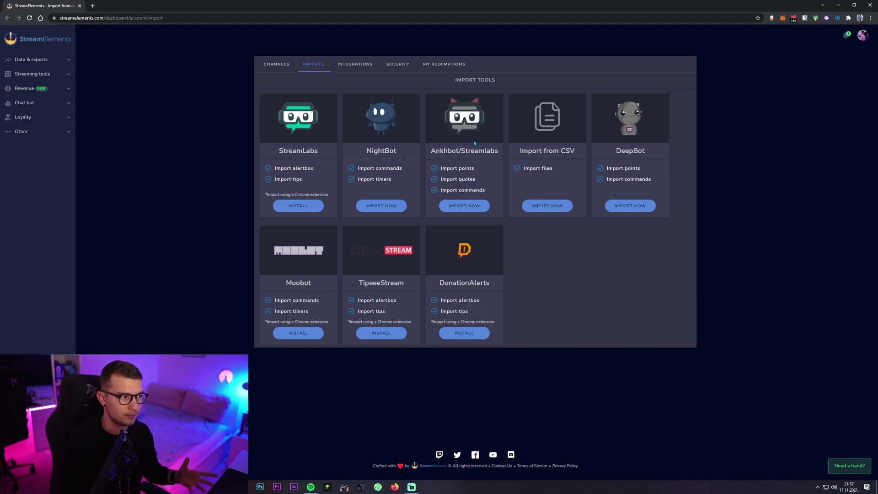
left_click_drag(431, 150, 453, 151)
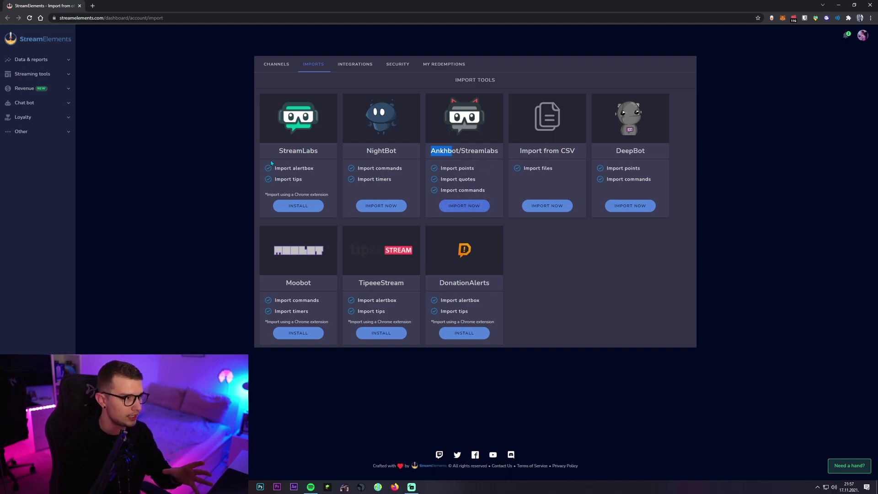
left_click(325, 124)
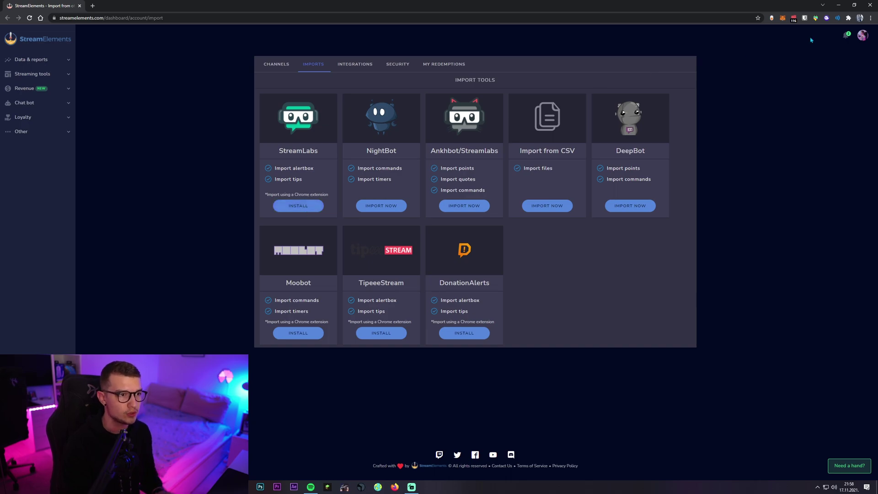
Run the Streamlabs Export To StreamElements extension to import tips and alerts.
left_click(849, 19)
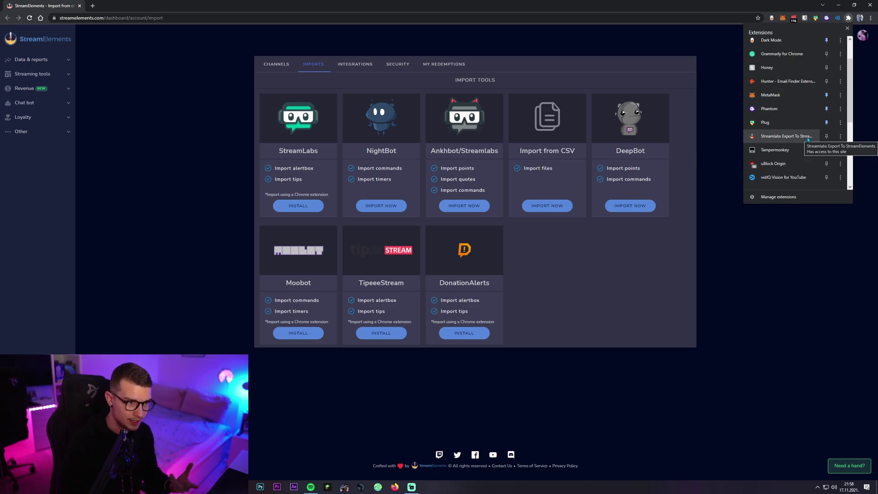
left_click(787, 136)
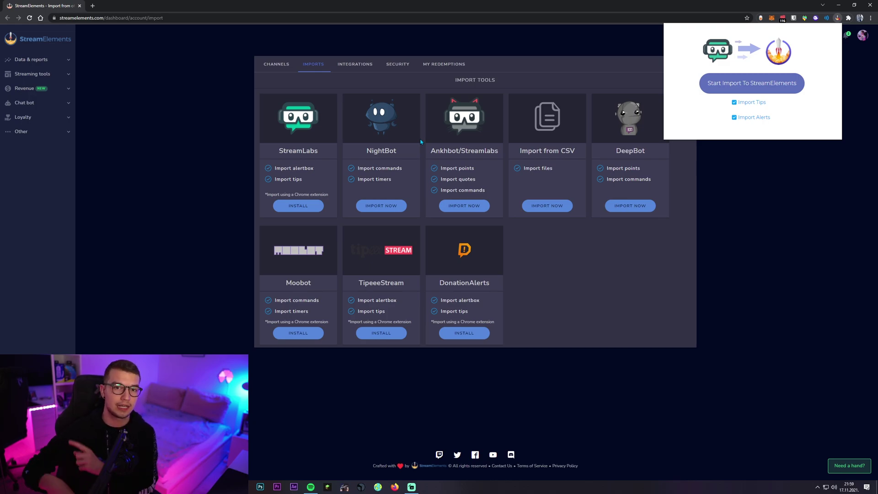
left_click(187, 159)
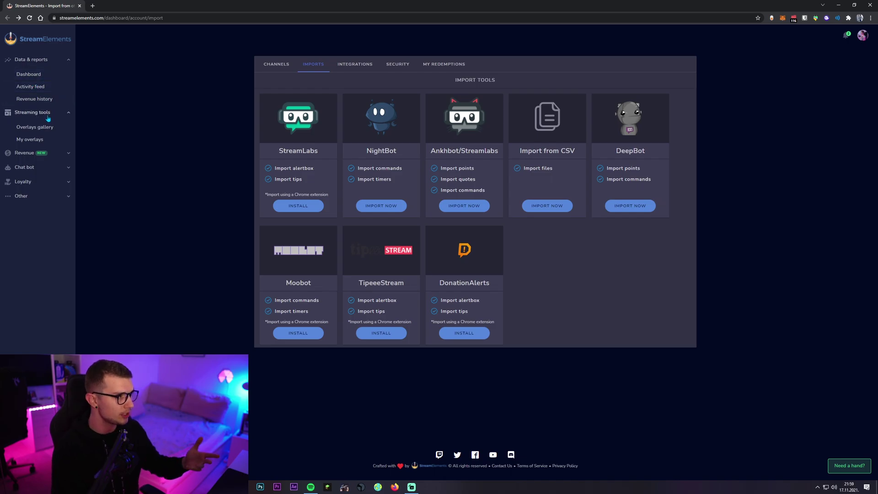
Go to My overlays under Streaming tools in the StreamElements sidebar.
left_click(31, 139)
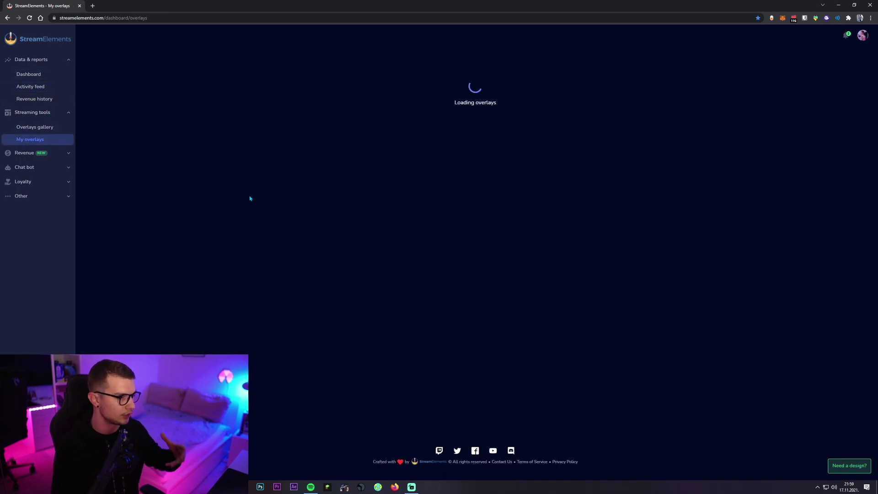